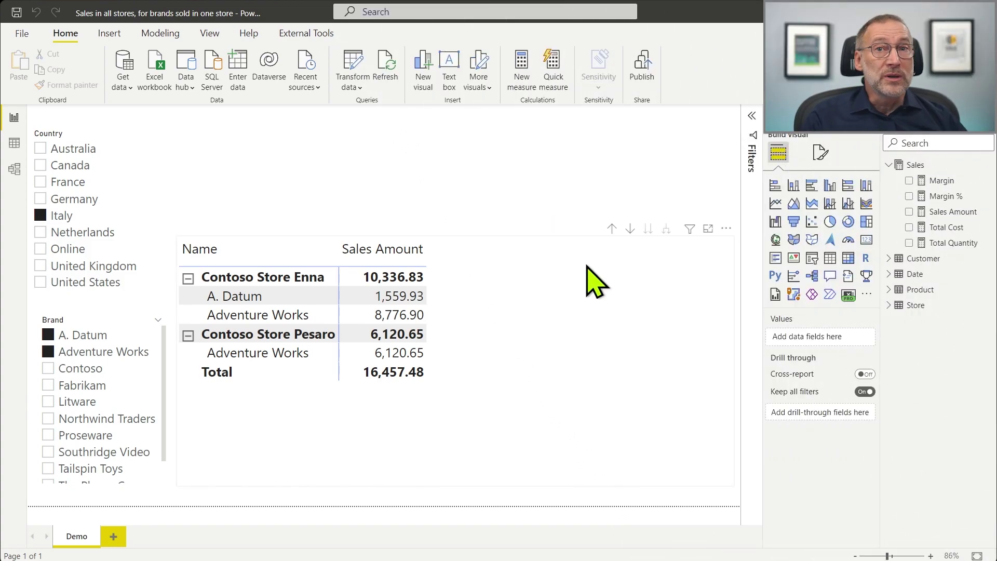
- Select the store-and-brand matrix to show its Name, Brand and Sales Amount fields
left_click(557, 344)
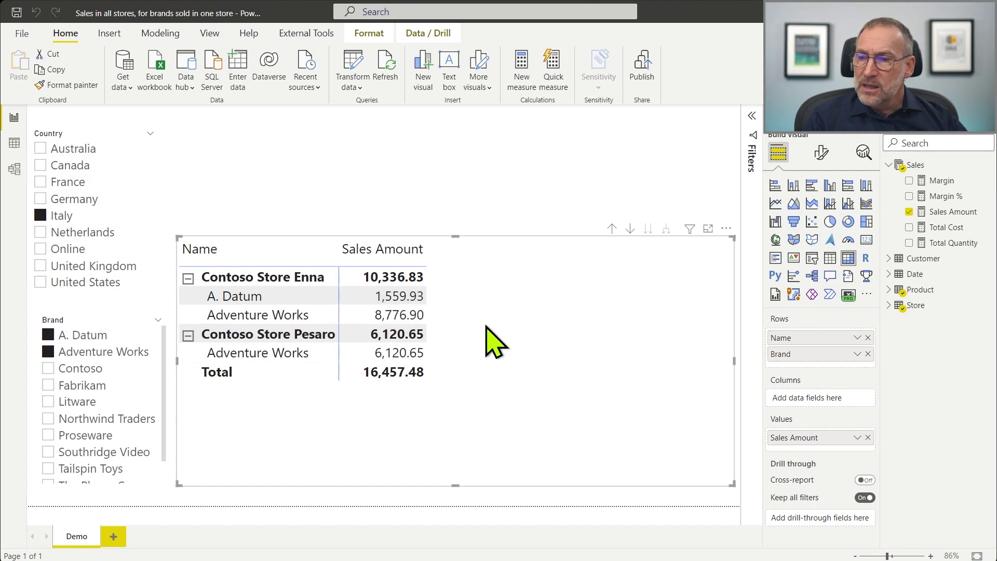
- Create the Sales table measure 'Same brands other stores = [Sales Amount]'
right_click(917, 165)
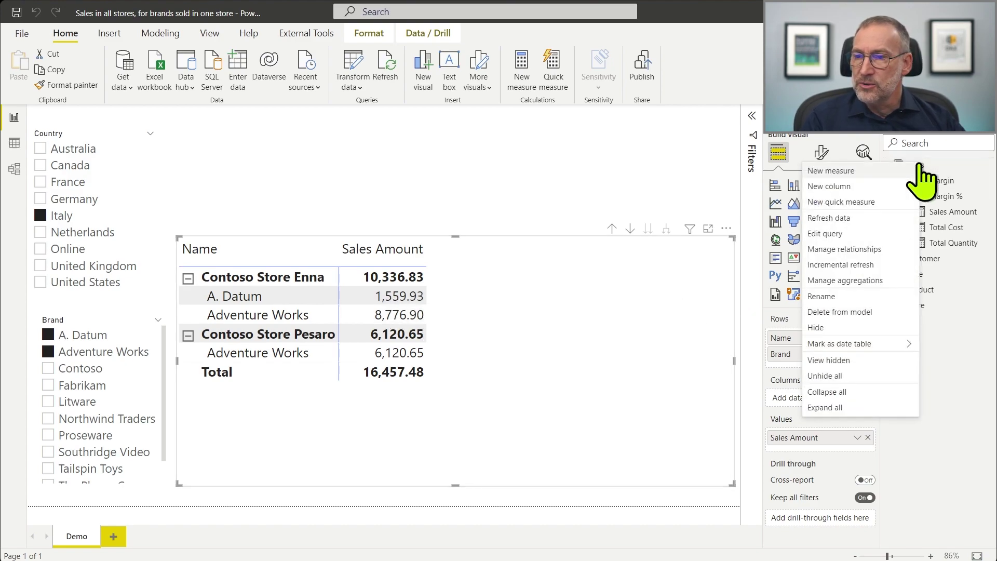
left_click(883, 170)
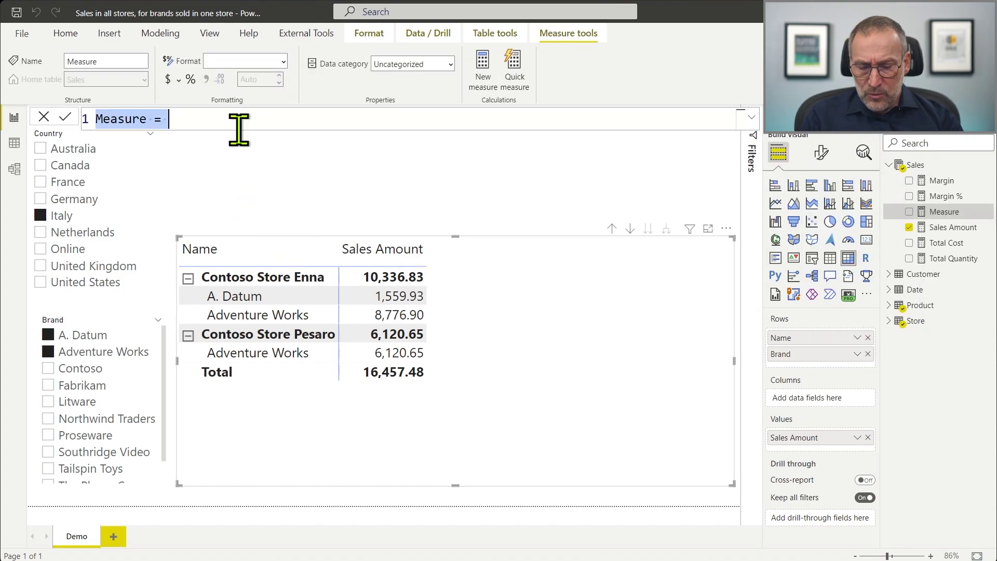
type("Same brands othe")
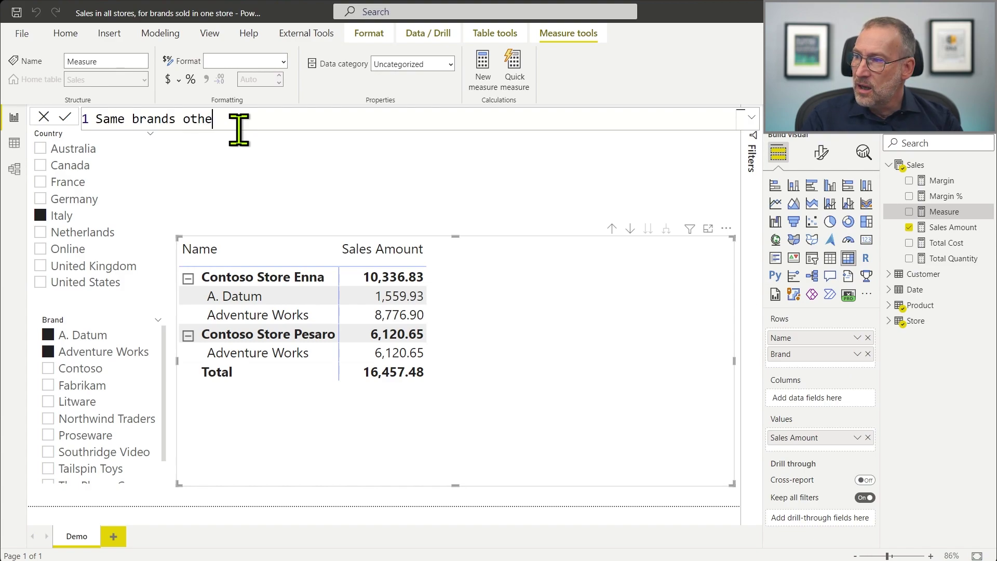
type("r stores =")
key("shift+Return")
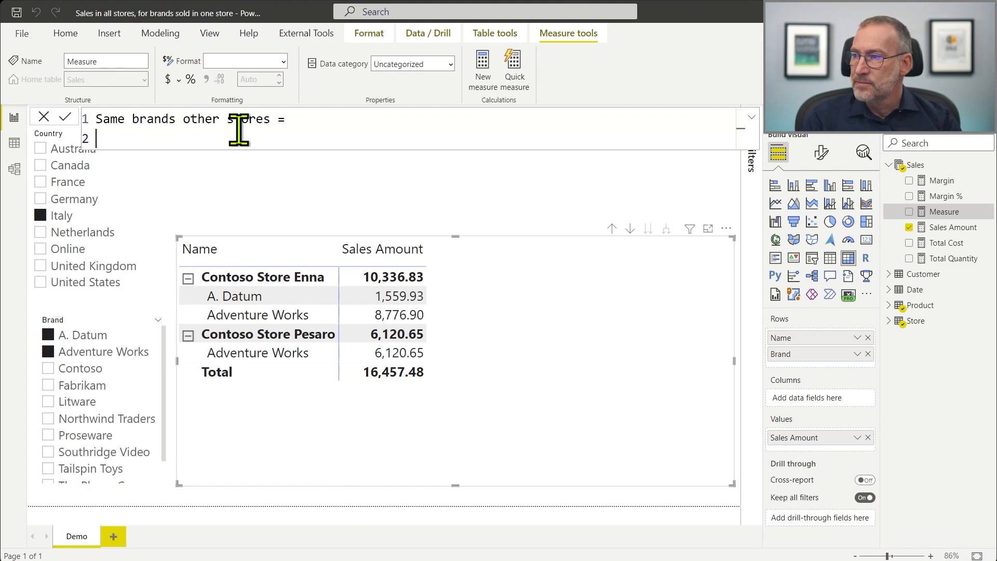
type("[S")
key("Tab")
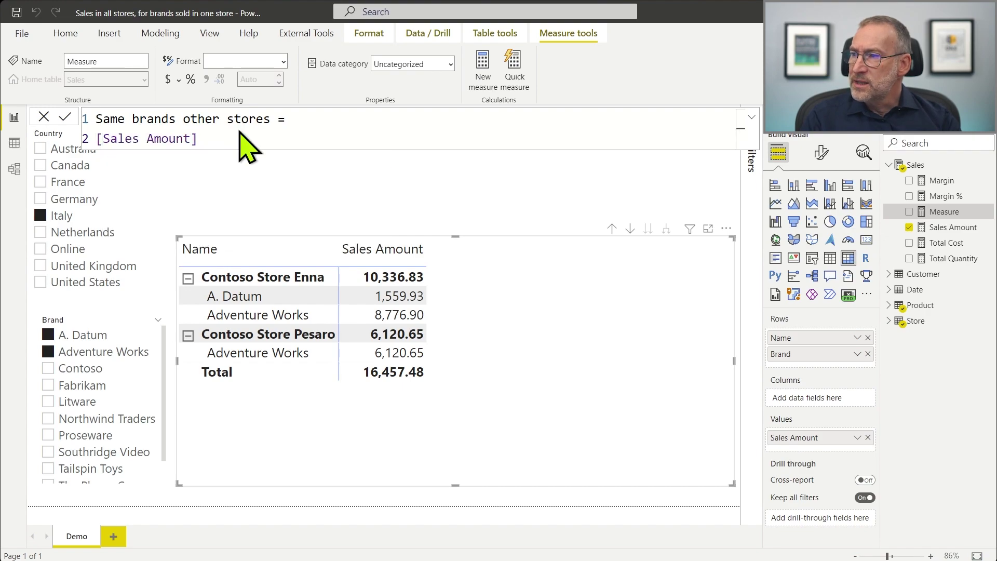
key("Return")
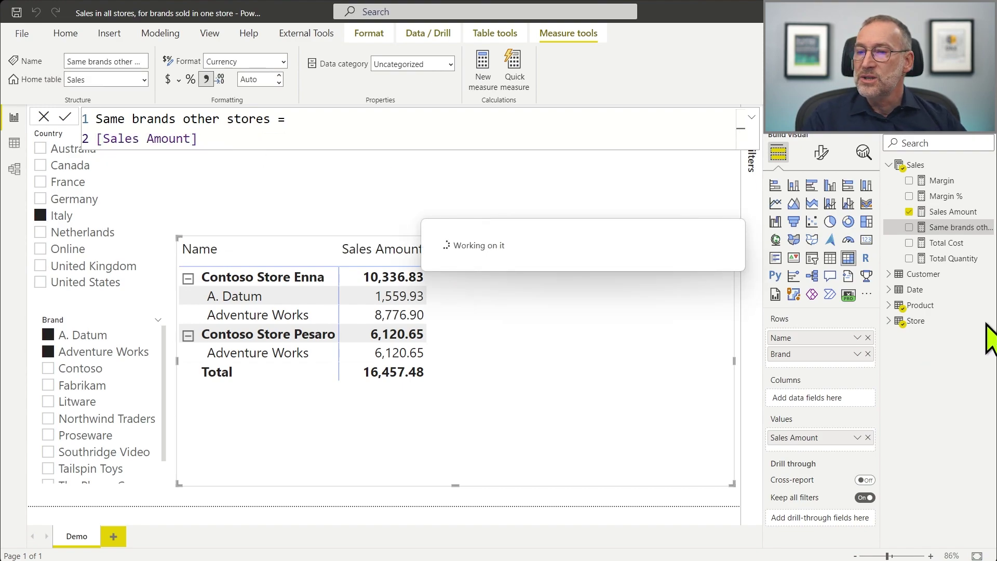
- Add the new measure to the matrix and format it as Decimal number
left_click_drag(939, 231, 597, 342)
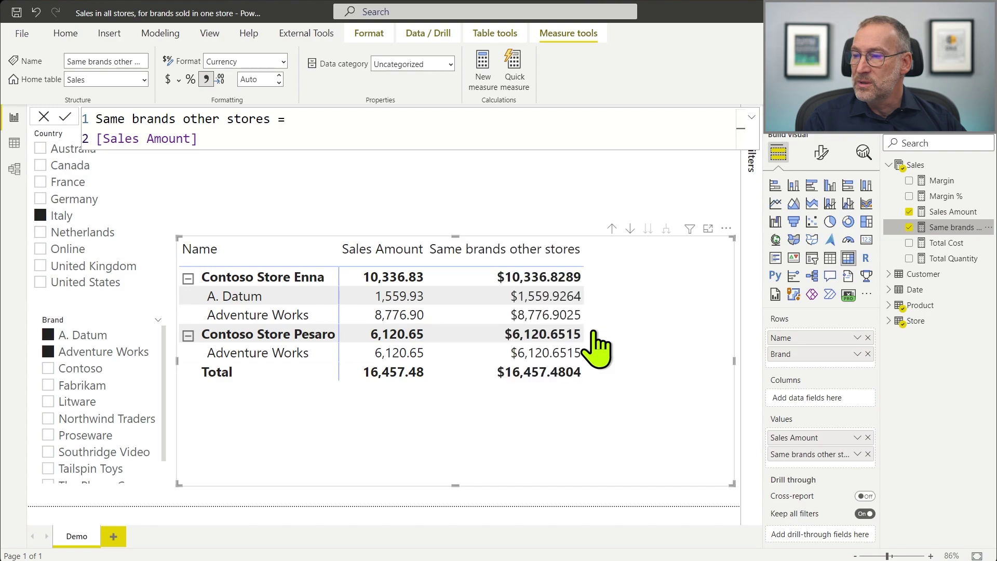
left_click(283, 62)
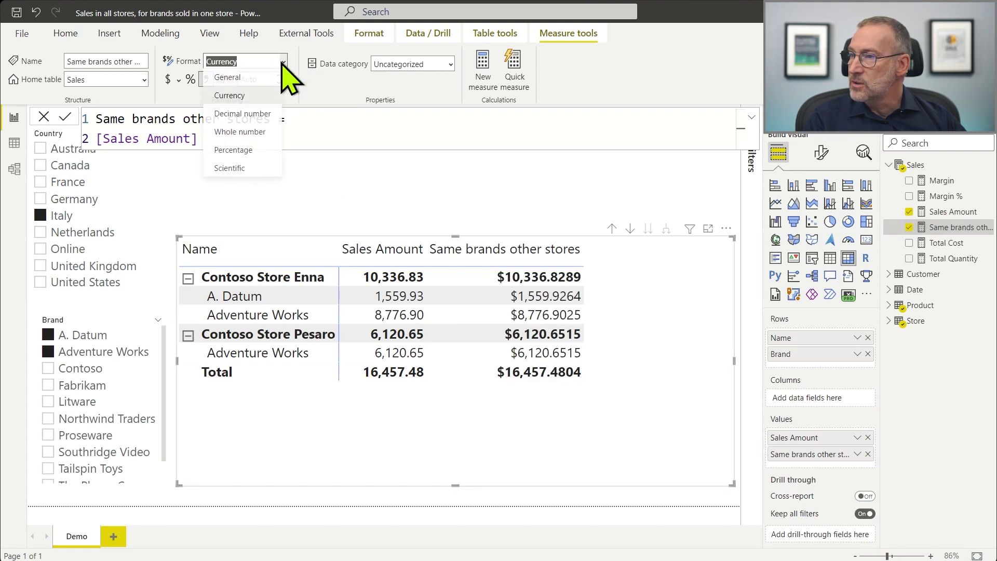
left_click(239, 115)
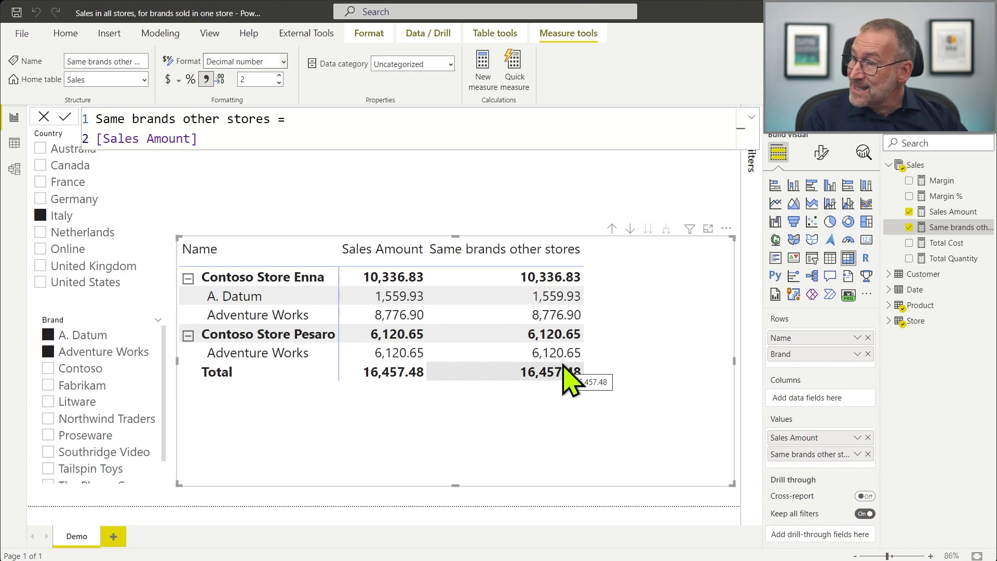
left_click(272, 140)
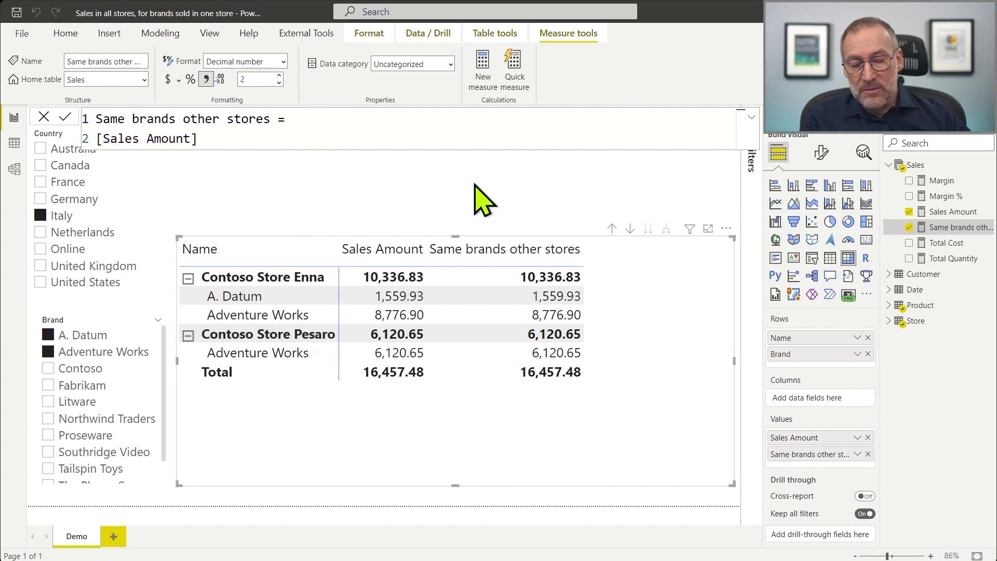
- Wrap [Sales Amount] in a CALCULATE call on its own indented line
key("shift+Return")
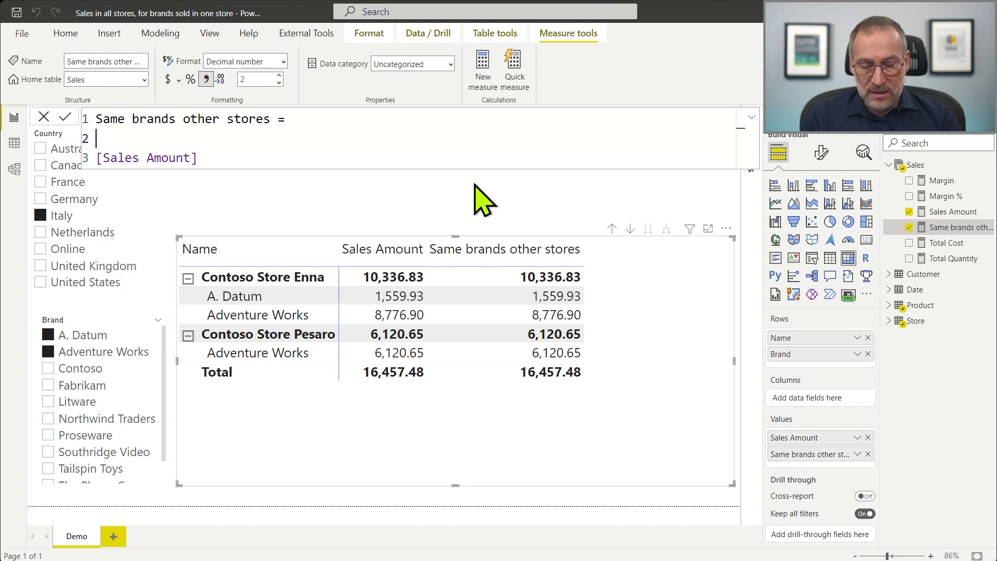
type("CAL")
key("Tab")
key("BackSpace")
type("(")
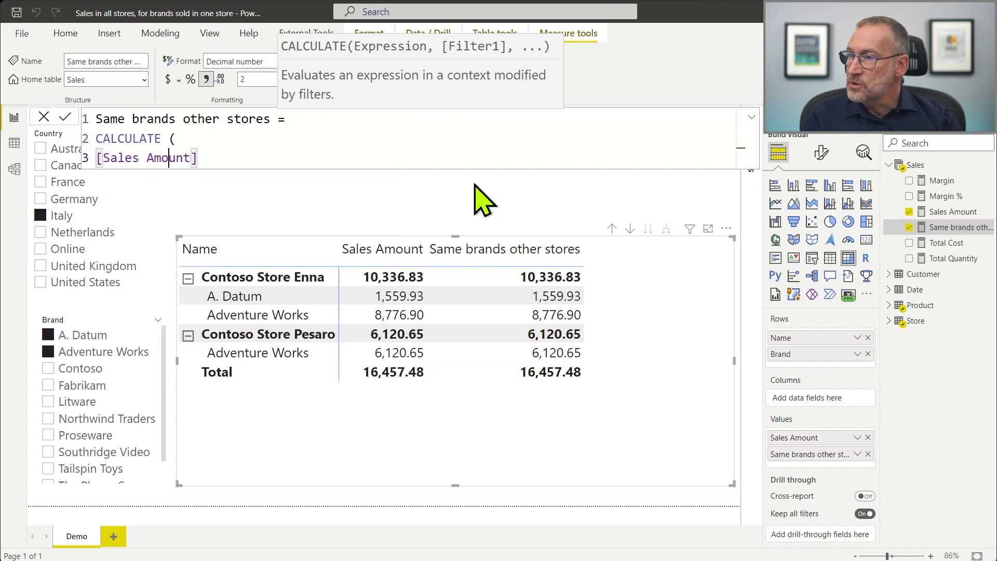
key("Down")
key("Tab")
key("End")
type(",")
- Add SUMMARIZE ( Sales, 'Product'[Brand] ) as the filter argument and close CALCULATE
key("shift+Return")
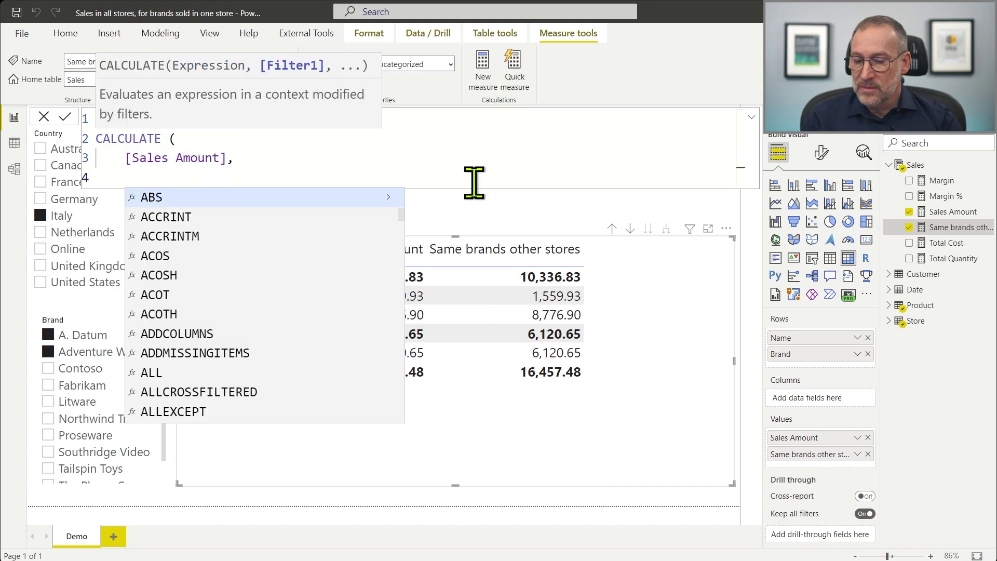
type("SUMMARIZE ( ")
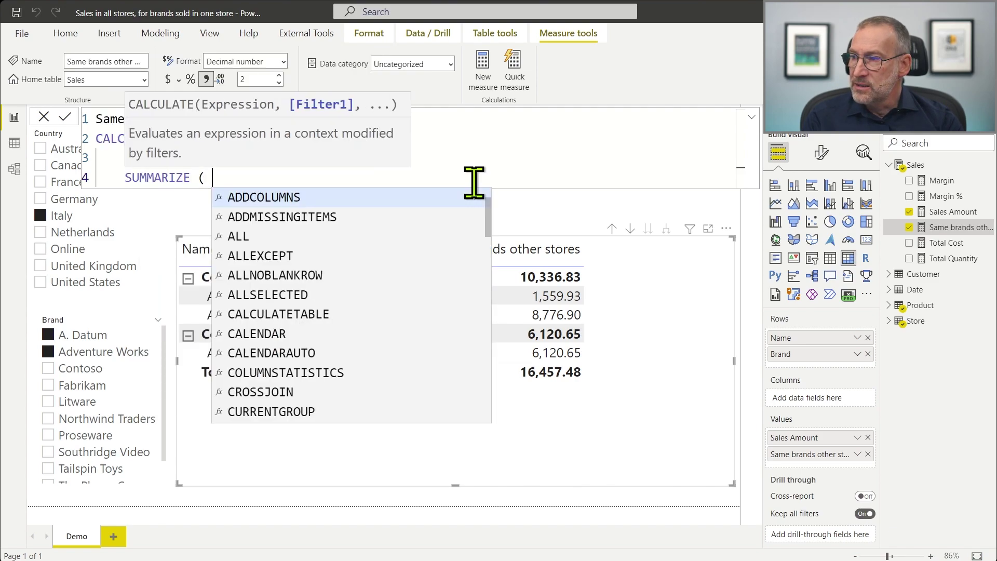
type("Sales, 'Pro")
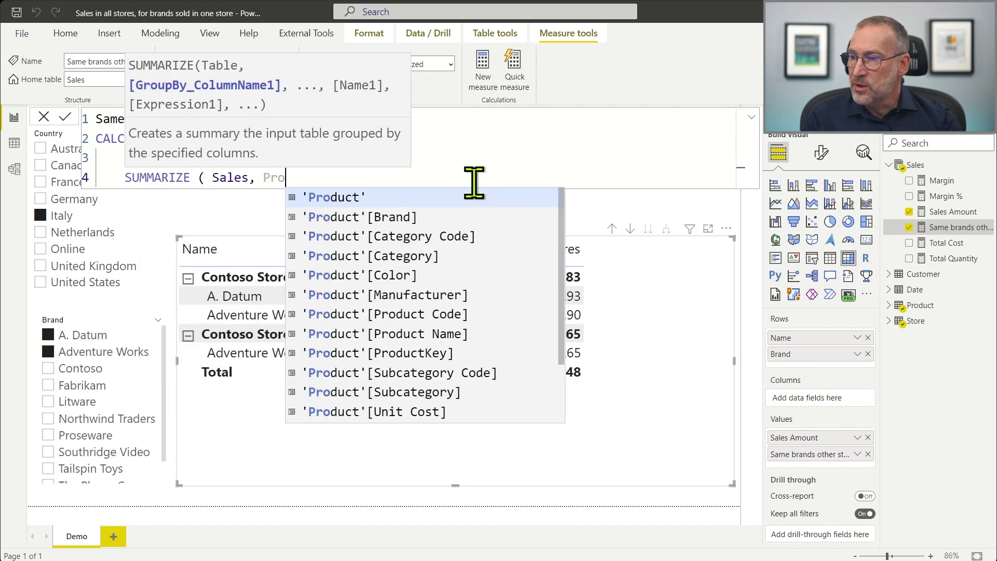
key("Down")
key("Tab")
type(")")
key("shift+Return")
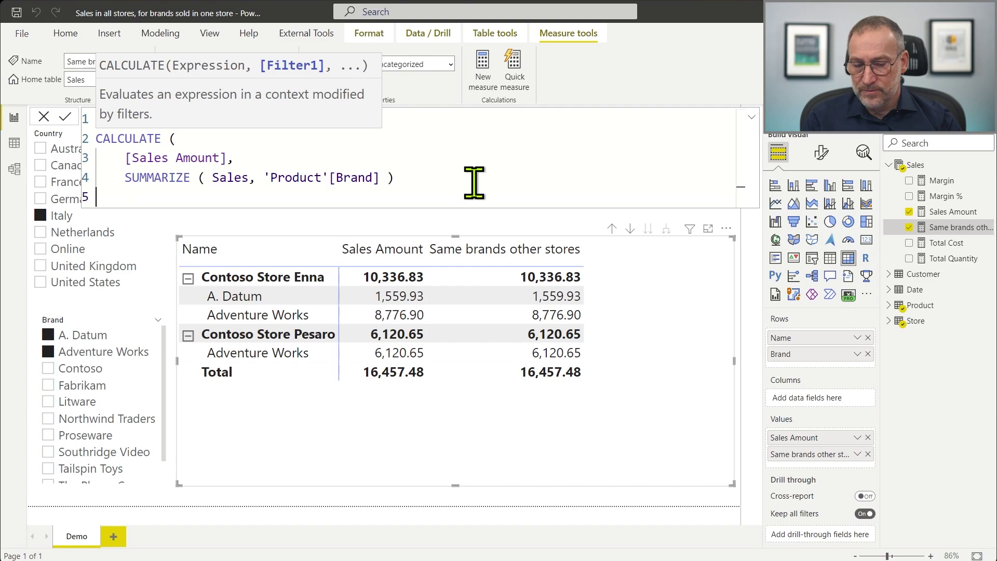
type(")")
- Highlight the SUMMARIZE expression on line 4, then clear the selection
key("Home")
key("ctrl+shift+Right")
key("shift+End")
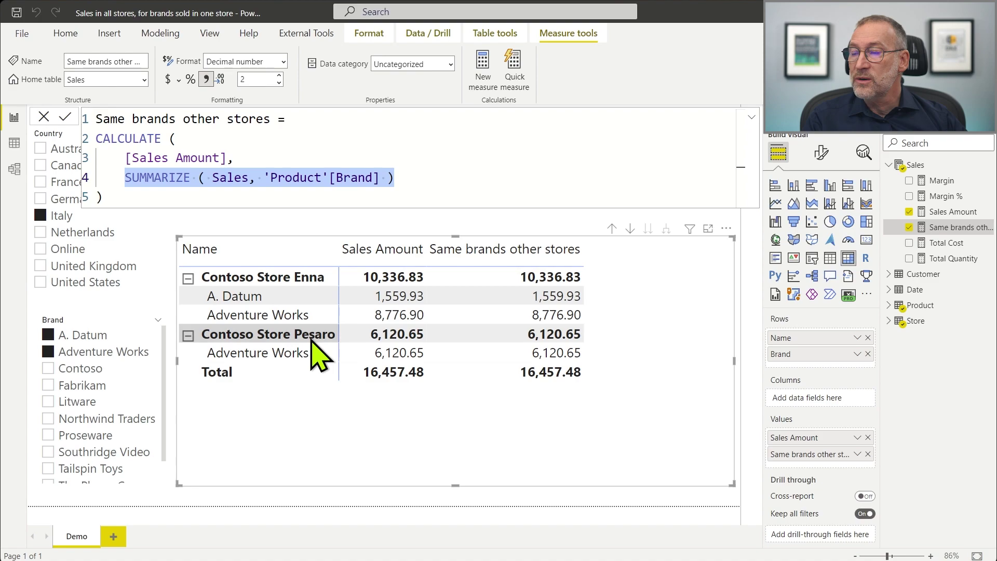
left_click(410, 176)
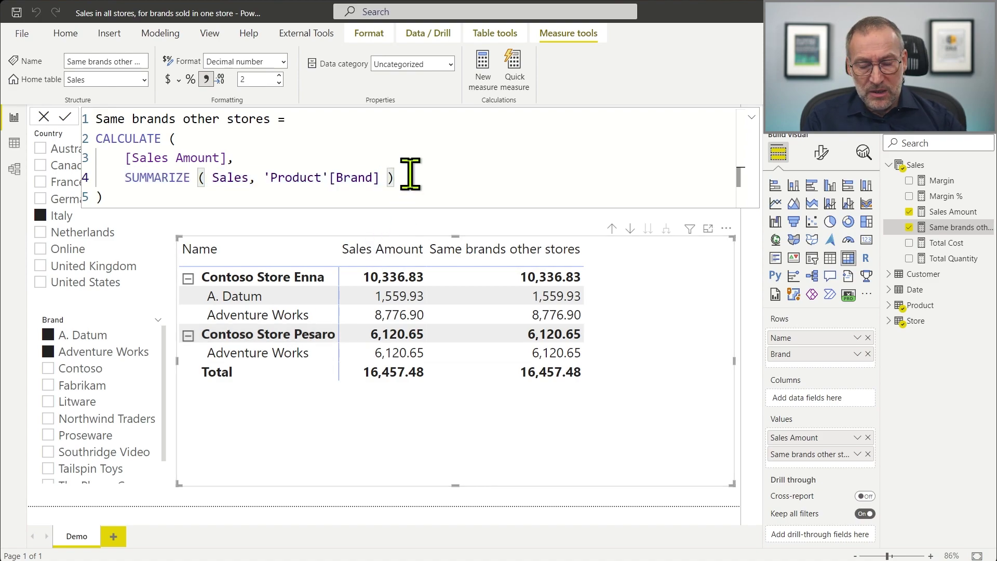
key("Down")
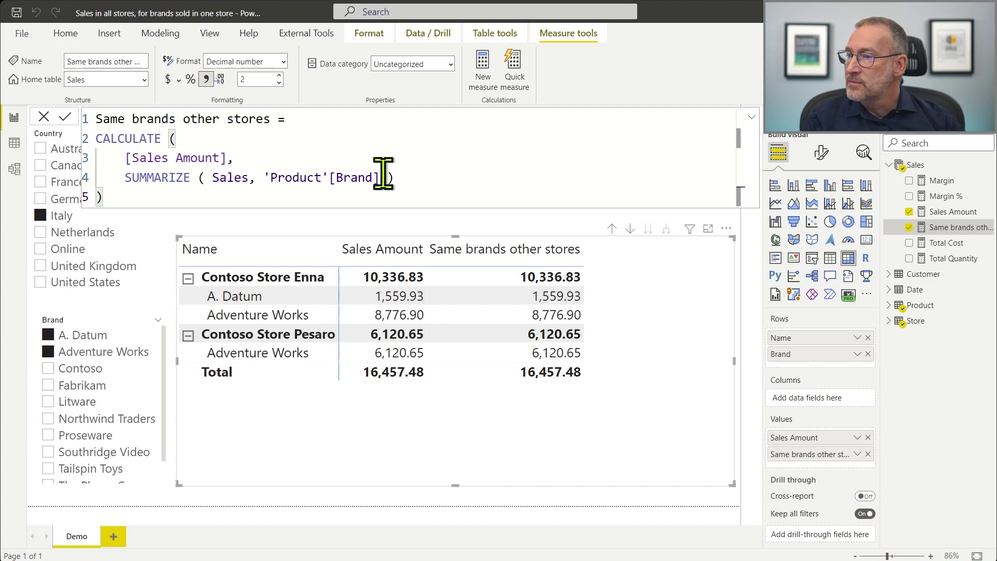
- Add REMOVEFILTERS ( Store ) as a second CALCULATE filter, commit, and close the editor
left_click(411, 177)
type(",")
key("Return")
type("REMOVEFILTER")
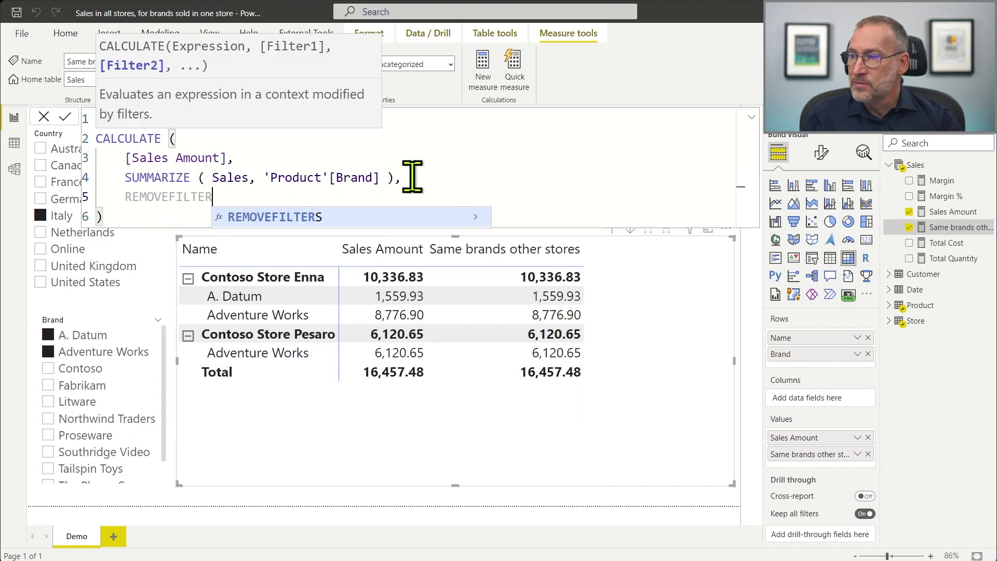
type("S ( ")
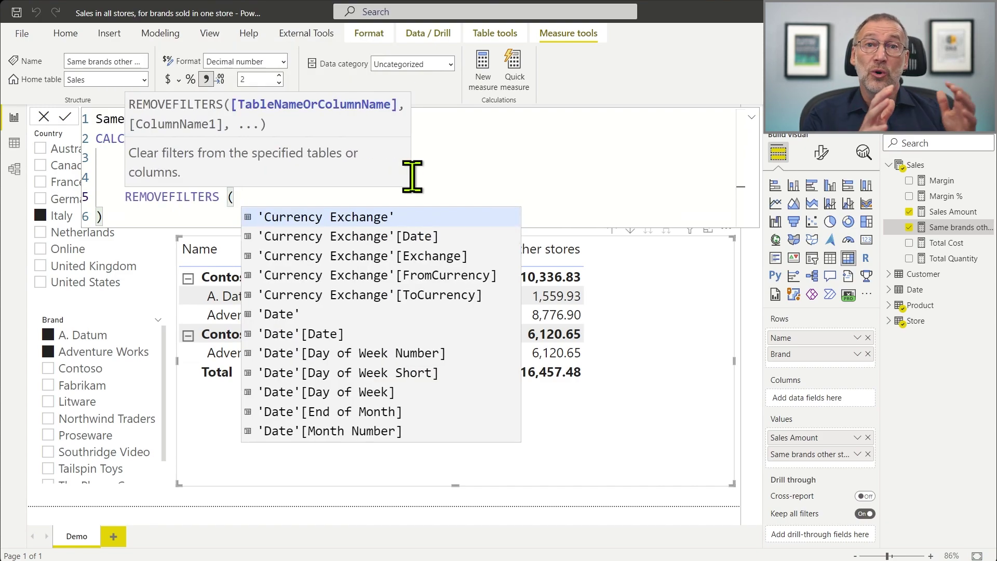
type("Store )")
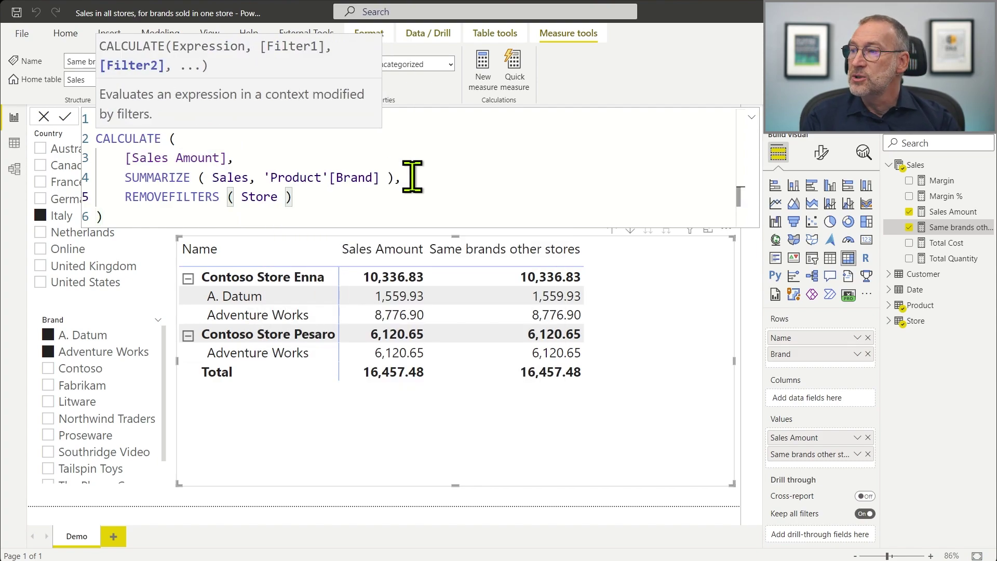
key("Down")
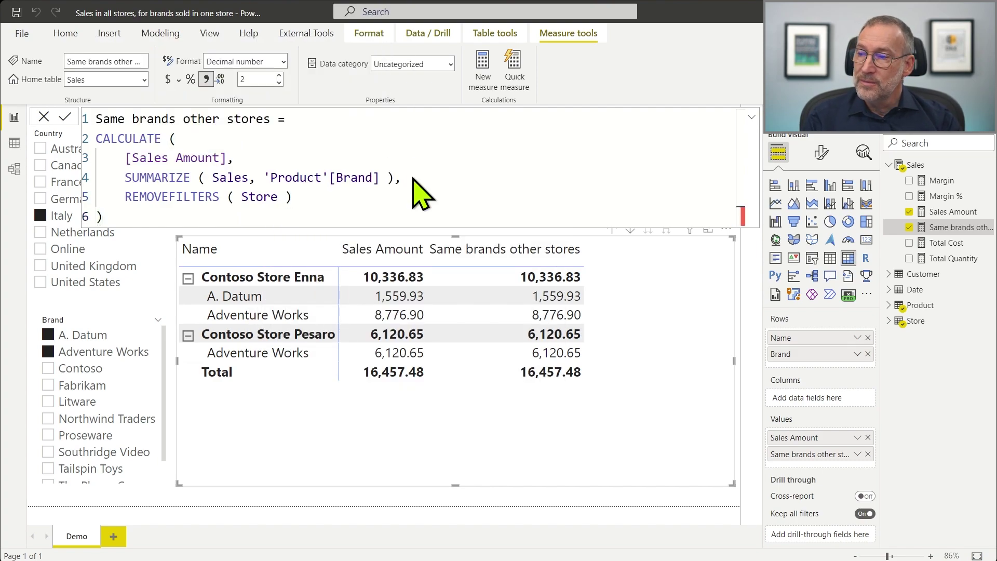
key("Return")
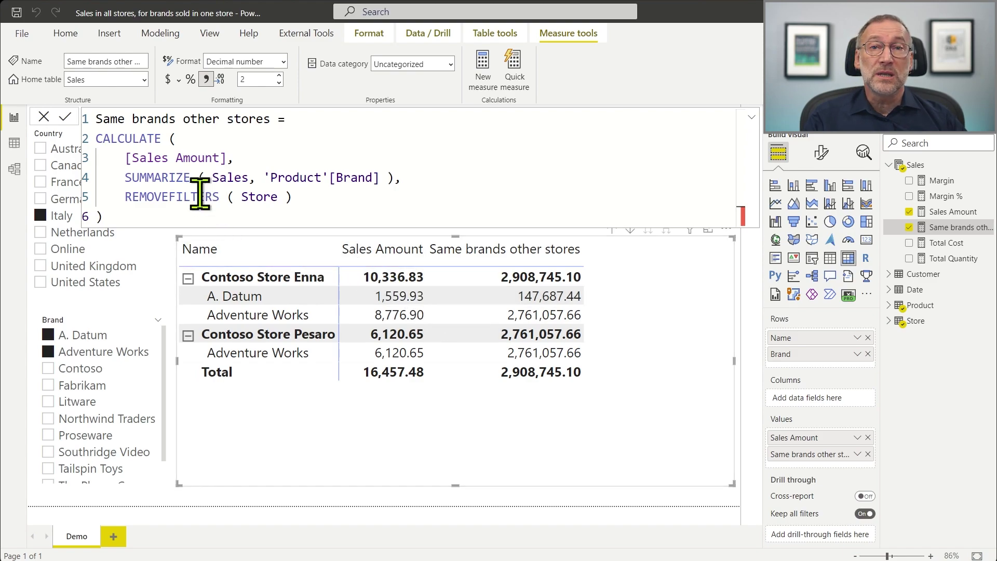
left_click(332, 204)
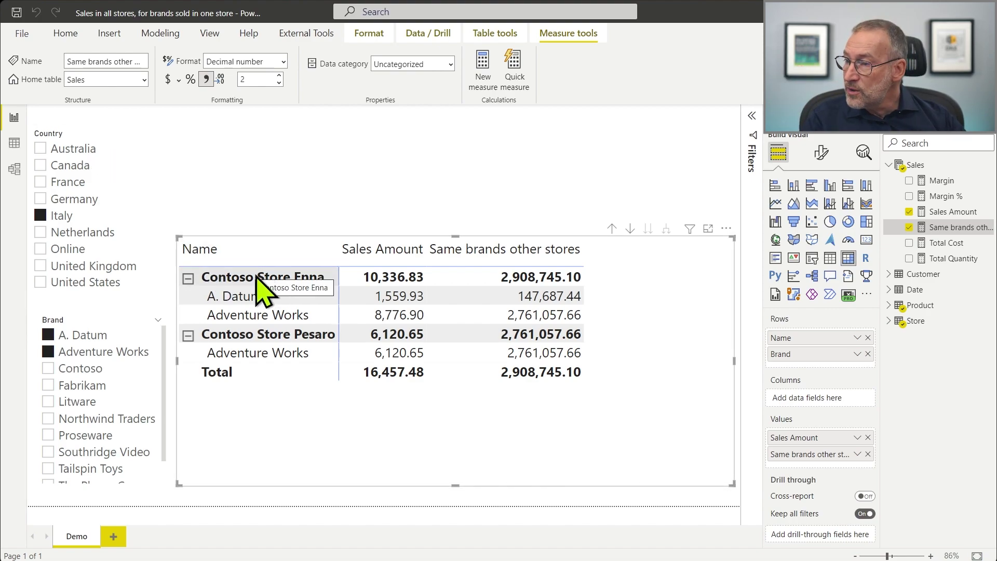
- Replace REMOVEFILTERS with ALLSELECTED so the filter reads ALLSELECTED ( Store ), and commit
left_click(965, 211)
left_click(958, 226)
double_click(200, 197)
type("ALLSE ( Store")
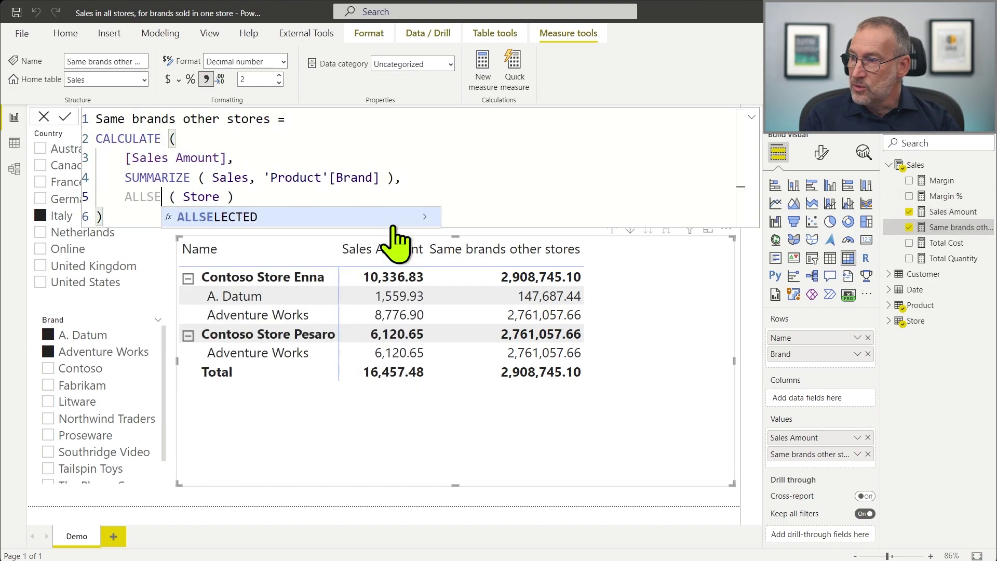
key("Tab")
key("BackSpace")
left_click(393, 223)
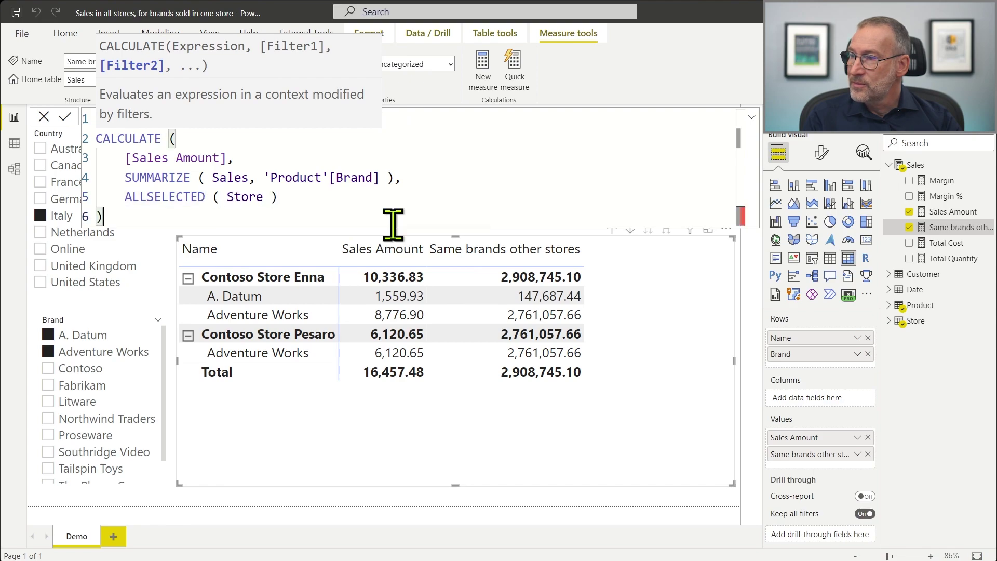
key("Return")
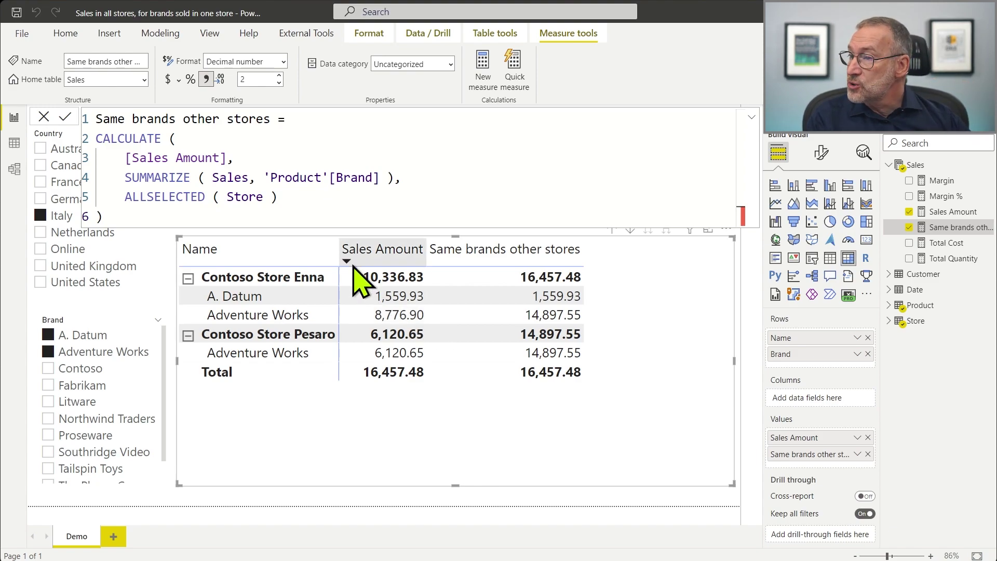
left_click(298, 204)
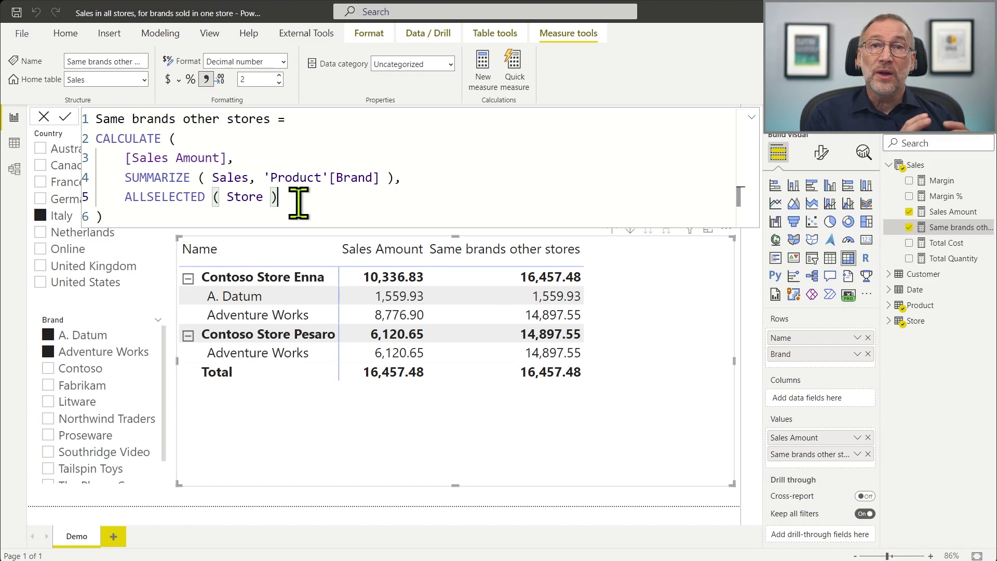
- Wrap ALLSELECTED ( Store ) in EXCEPT ( …, VALUES ( Store ) ) on line 5
key("Home")
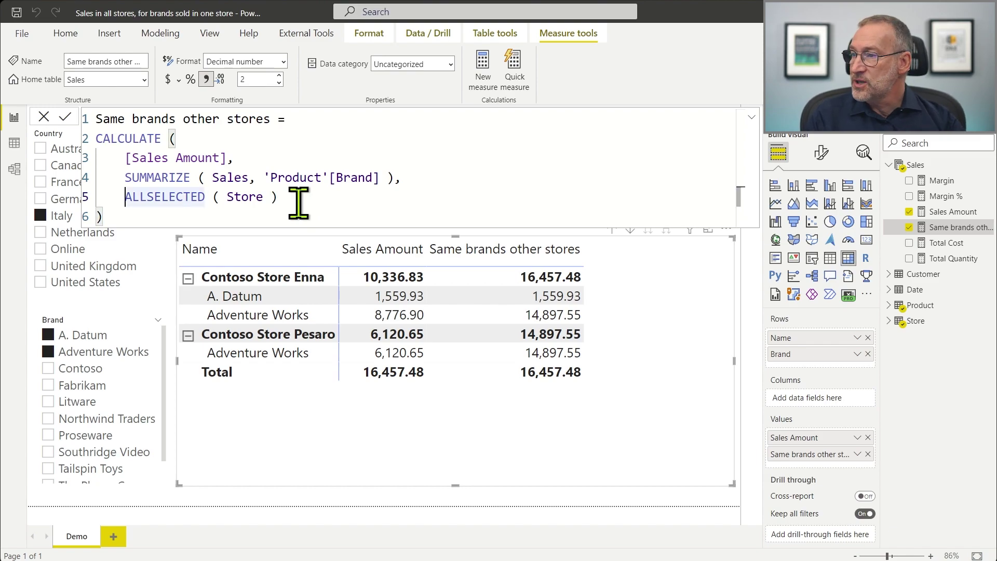
type("EXCEPT (")
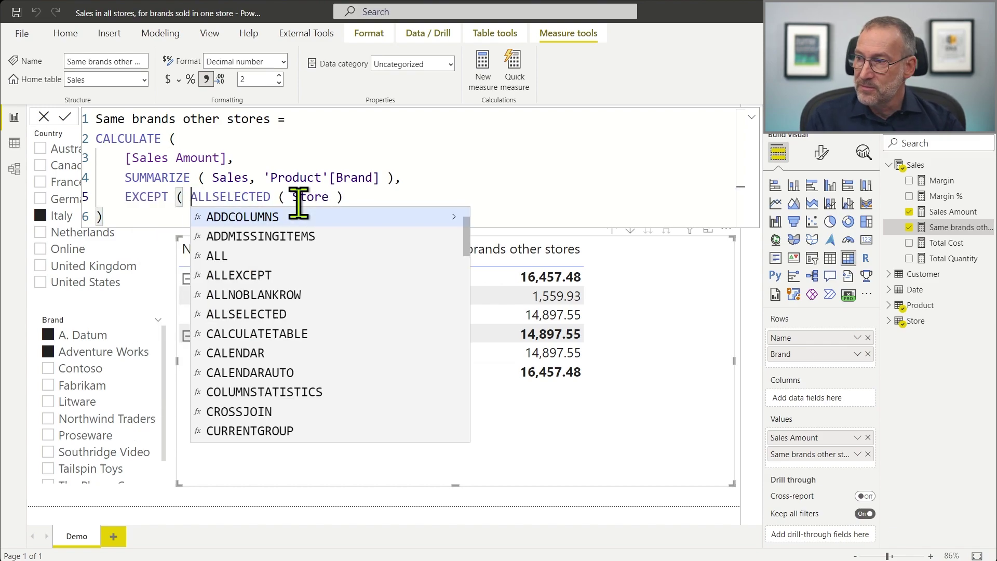
key("End")
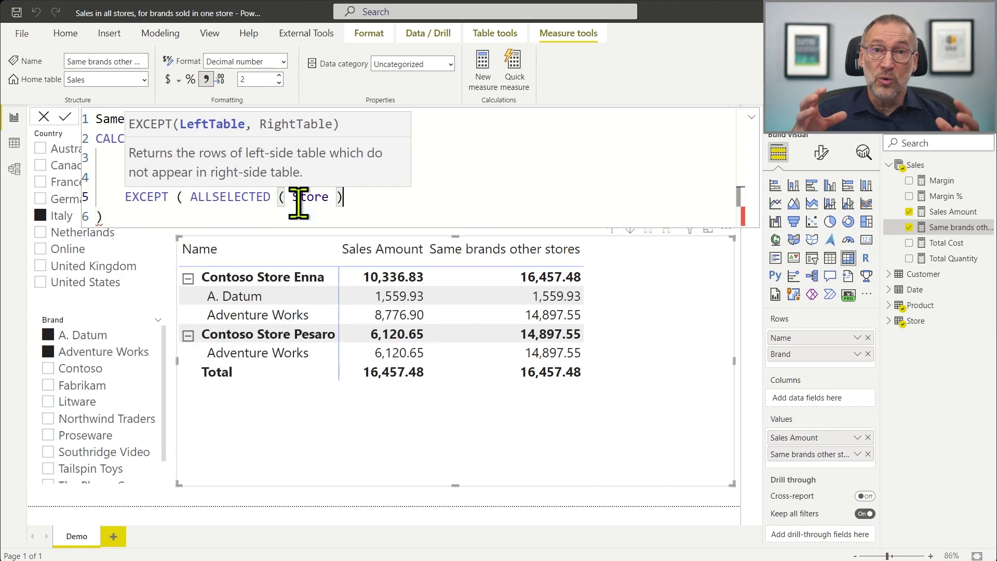
type(", ")
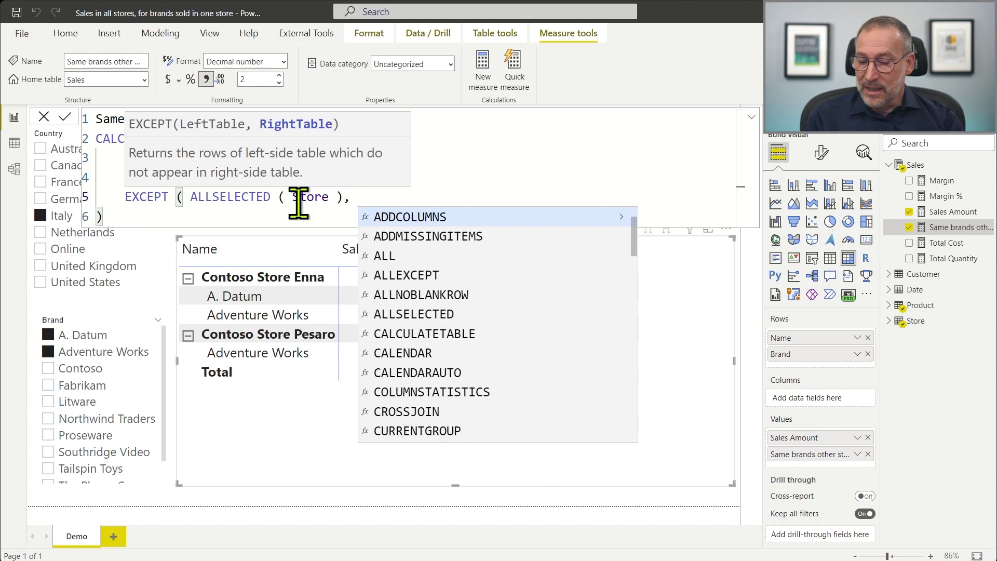
type("VALUES ( S")
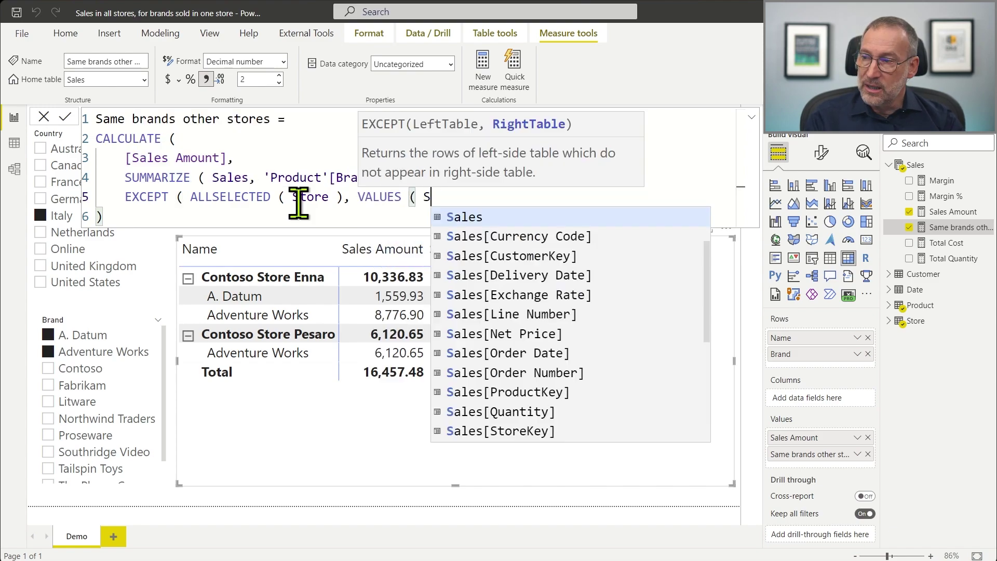
type("tore ) )")
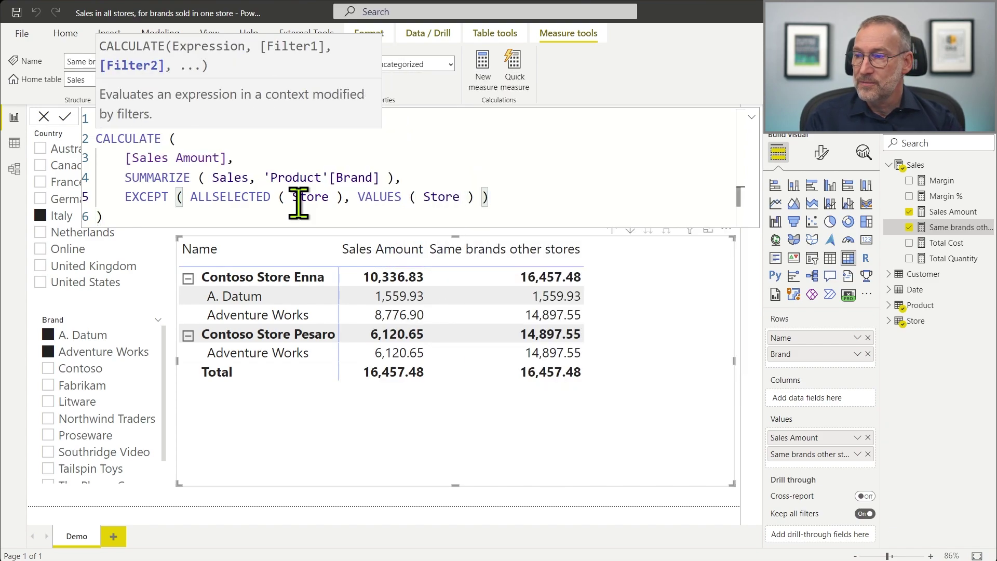
key("Left")
key("ctrl+shift+Left")
key("ctrl+shift+Left")
key("ctrl+shift+Left")
key("ctrl+shift+Left")
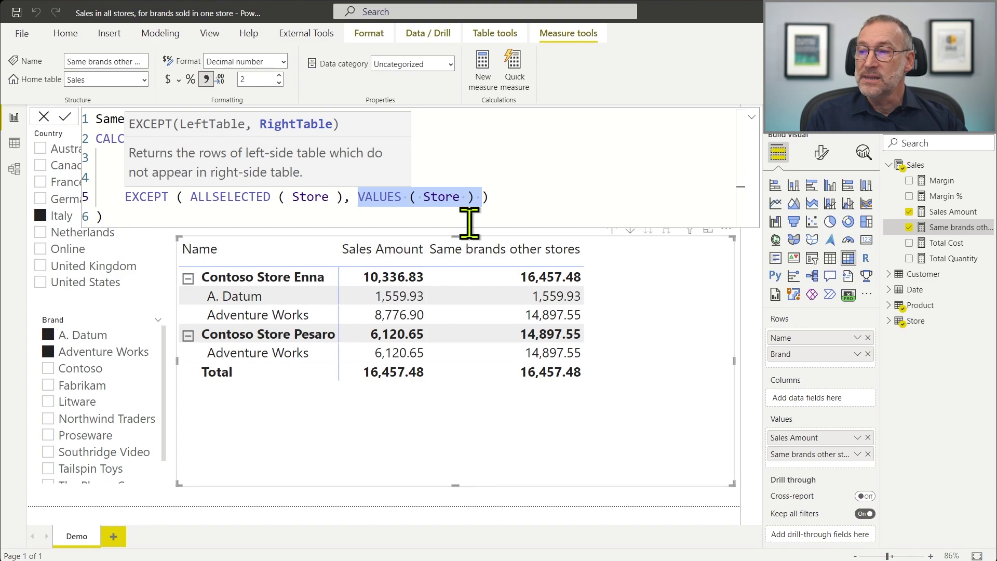
left_click(508, 208)
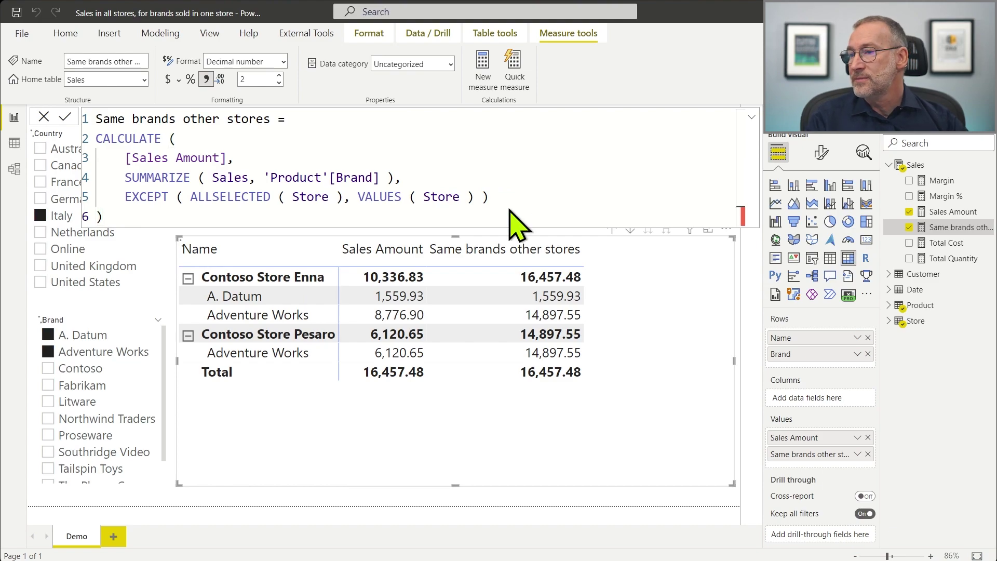
- Commit the EXCEPT version of the Same brands other stores measure
key("Return")
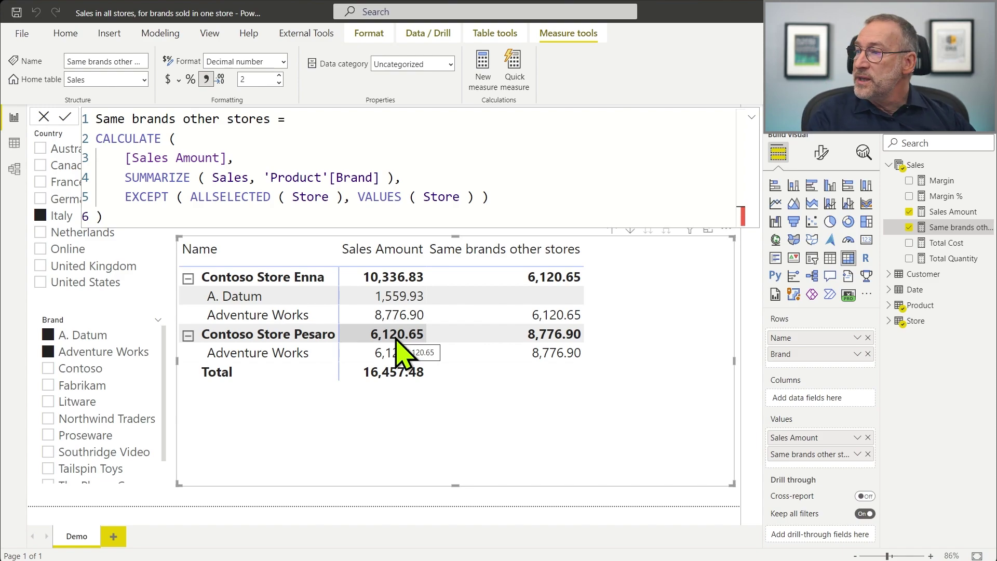
- Filter the report to Netherlands instead of Italy in the Country slicer
left_click(68, 236)
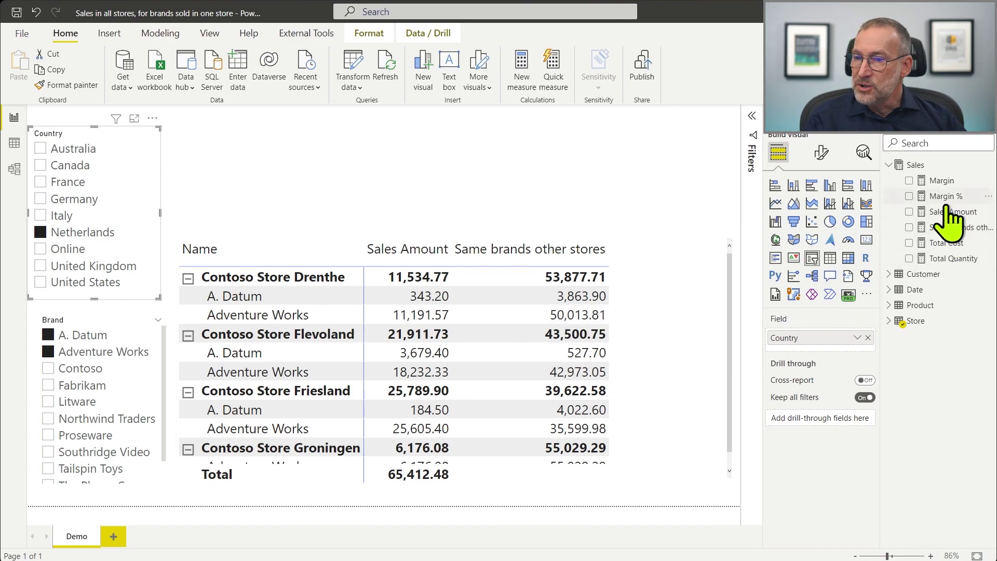
- Select the matrix and reopen the Same brands other stores formula
left_click(708, 283)
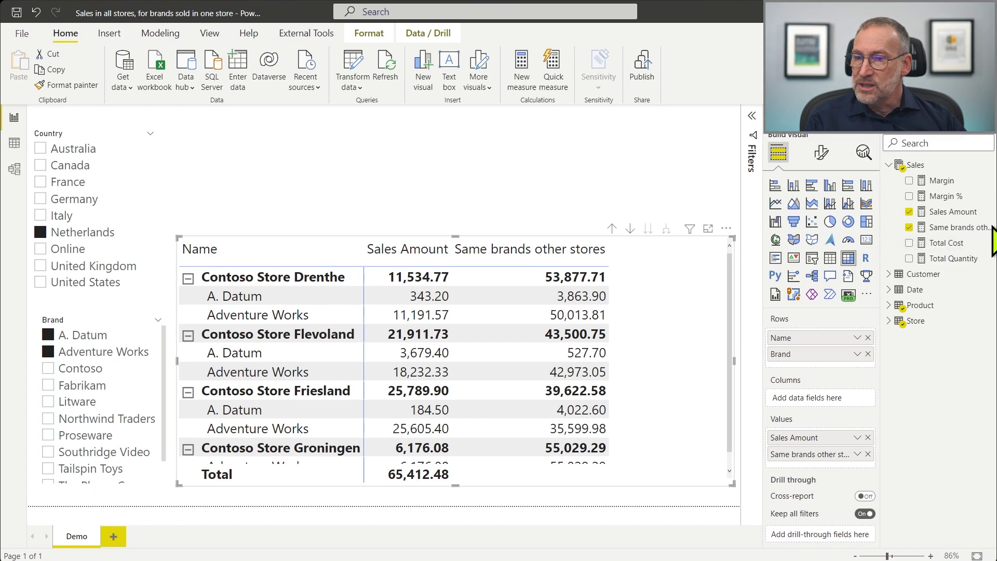
left_click(975, 231)
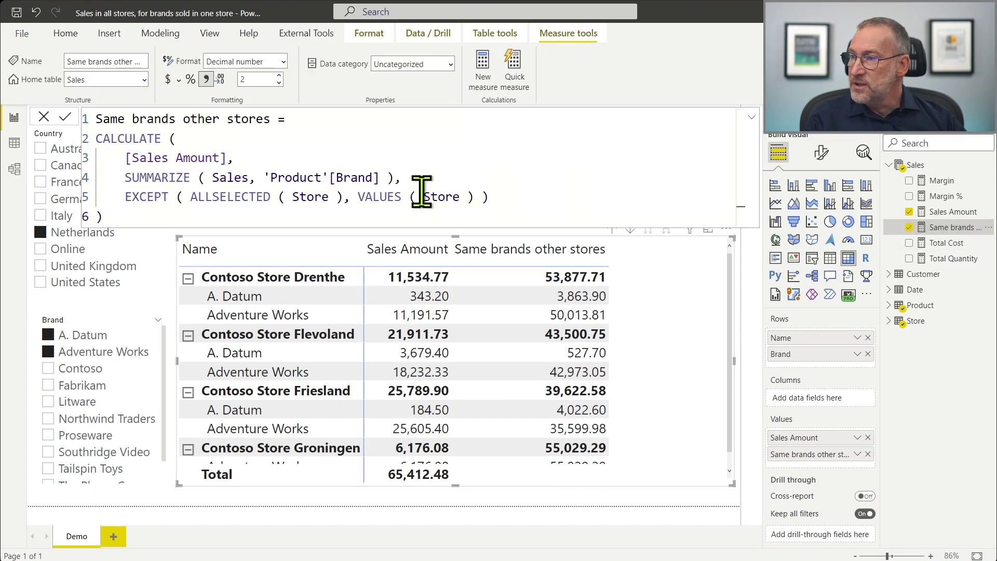
- Change line 3 to DIVIDE ( [Sales Amount], DISTINCTCOUNT ( Sales[StoreKey] ) ) and commit
left_click(121, 157)
type("DIVI")
key("Tab")
type("(")
key("End")
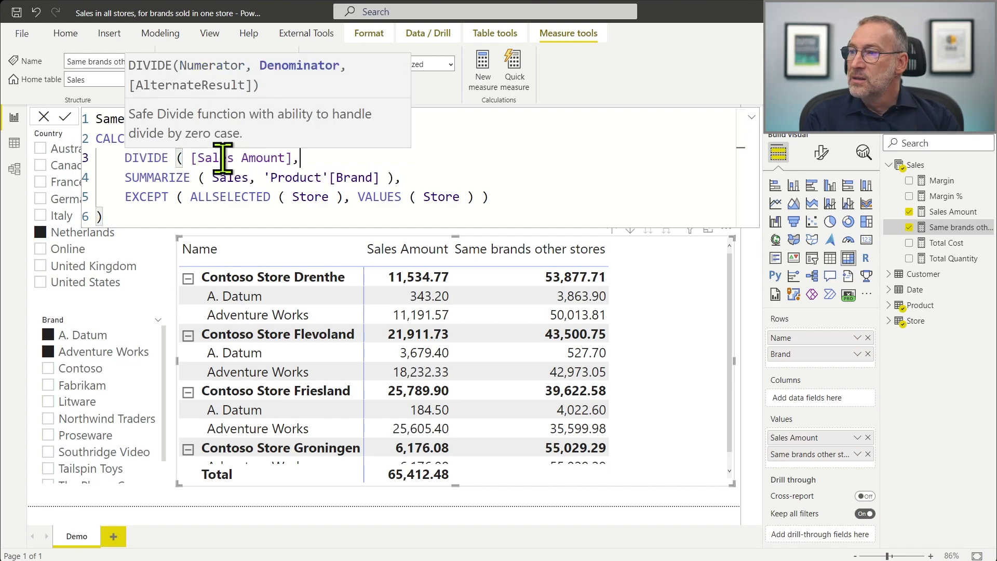
type("DISTINCTOUNT")
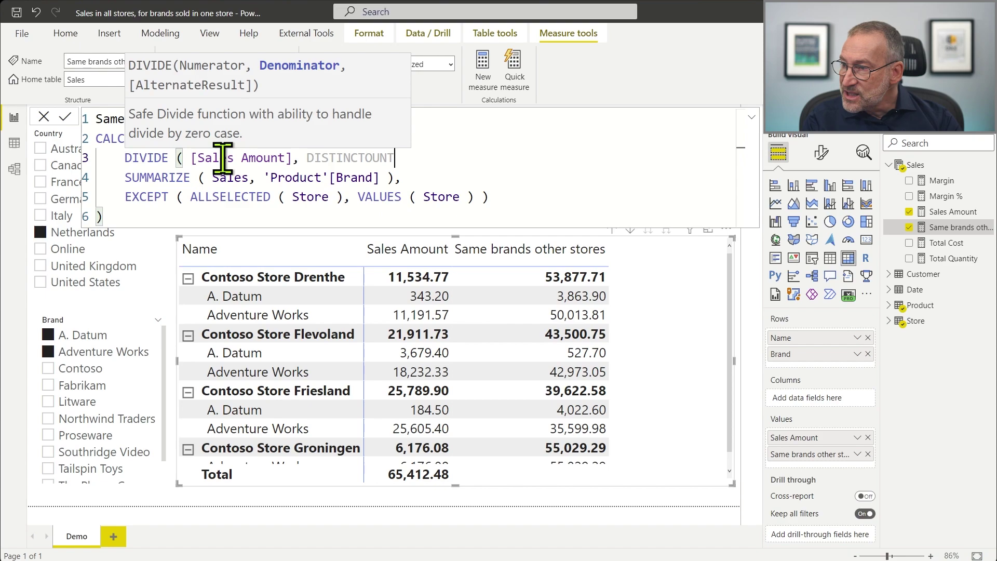
key("BackSpace")
key("BackSpace")
type("TCOU")
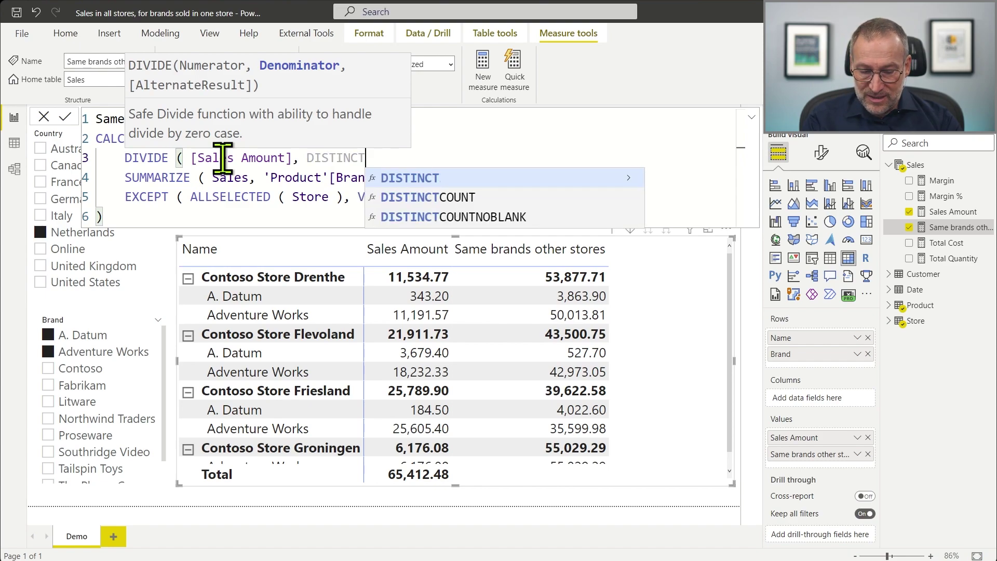
key("Tab")
type("( Sales")
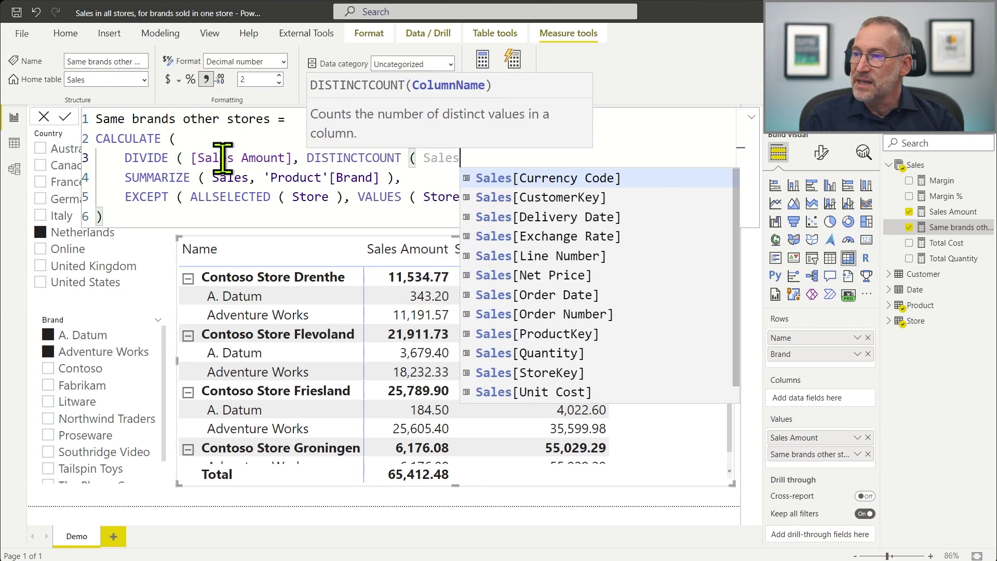
type("[St")
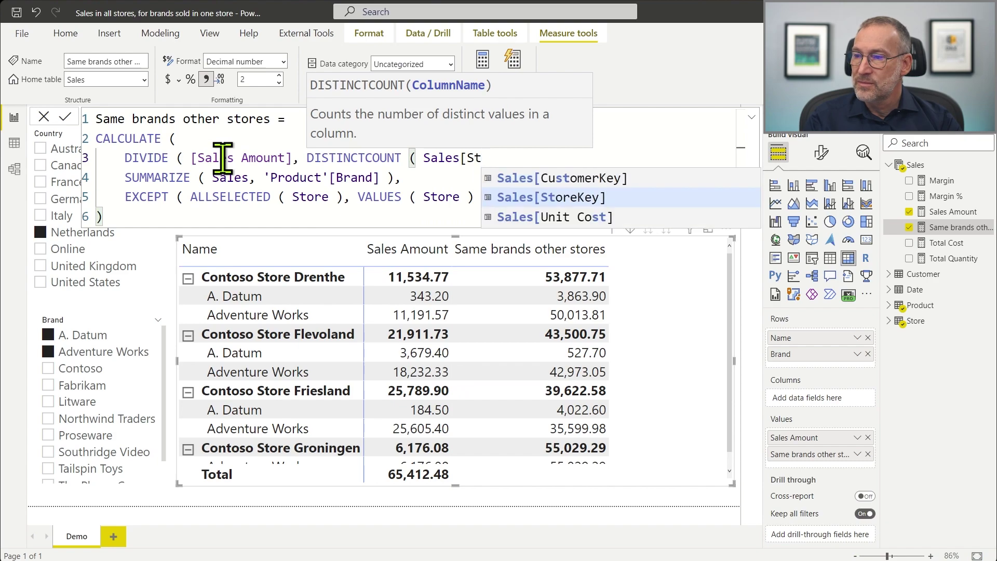
key("Tab")
type(") ),")
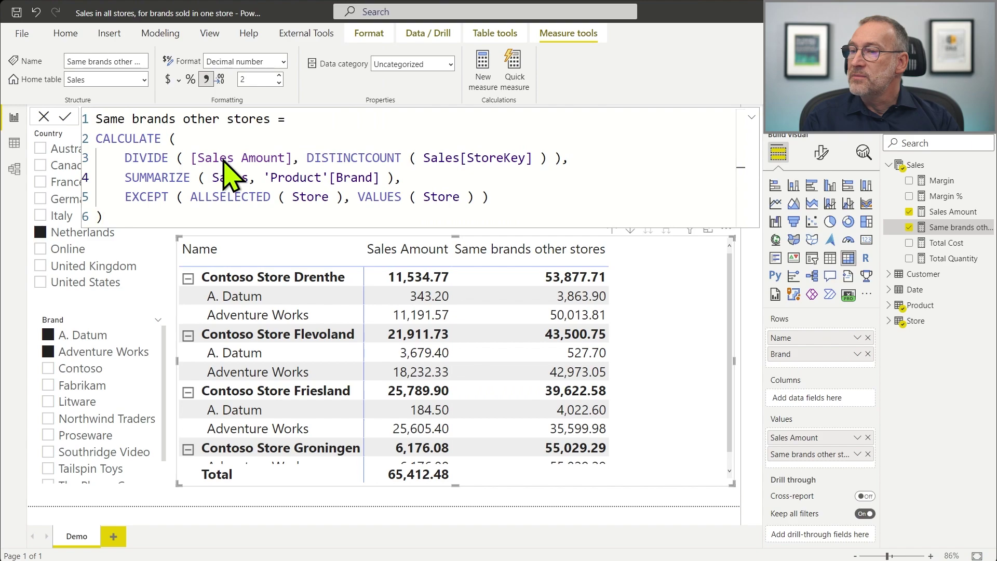
key("Return")
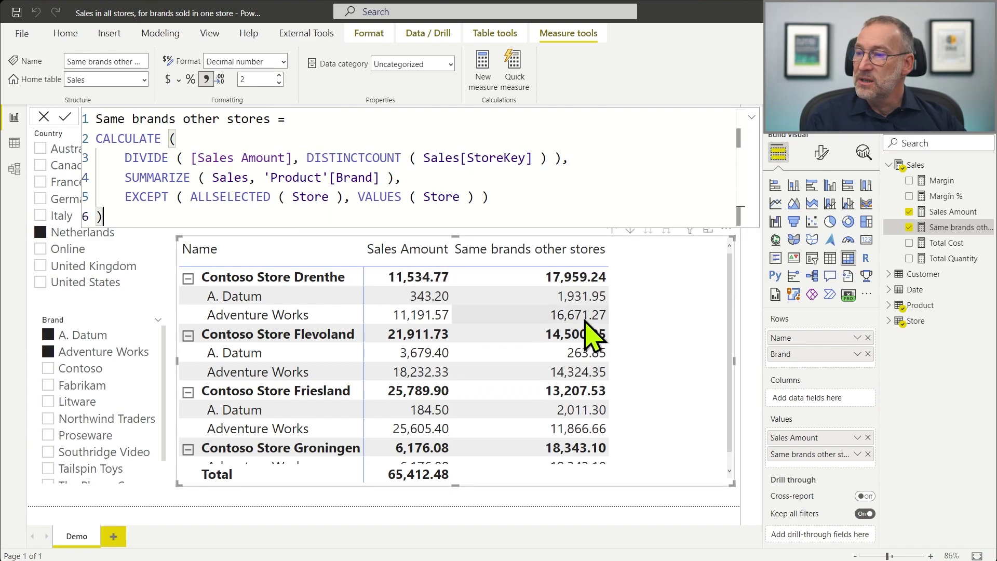